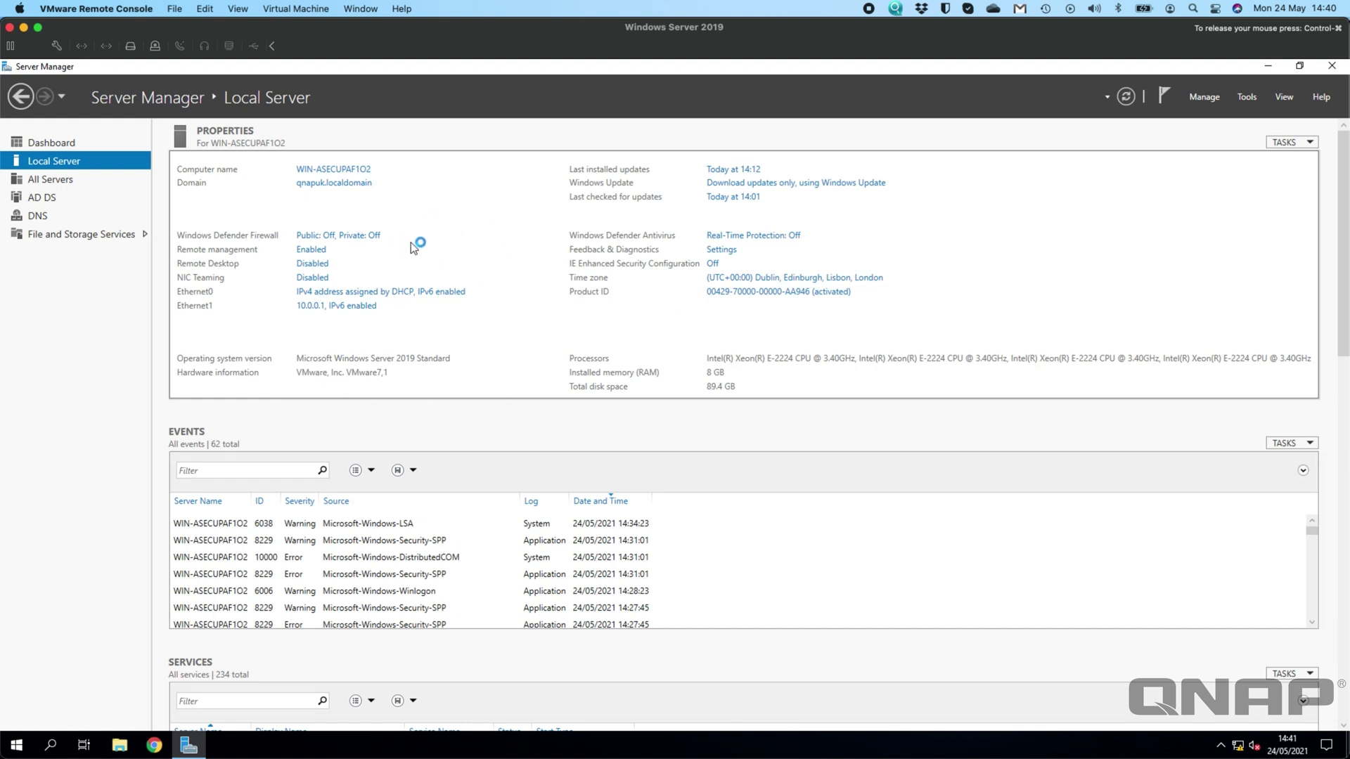
# - Open the Users list and filter it to Domain Users, confirming none are listed yet
pyautogui.click(298, 185)
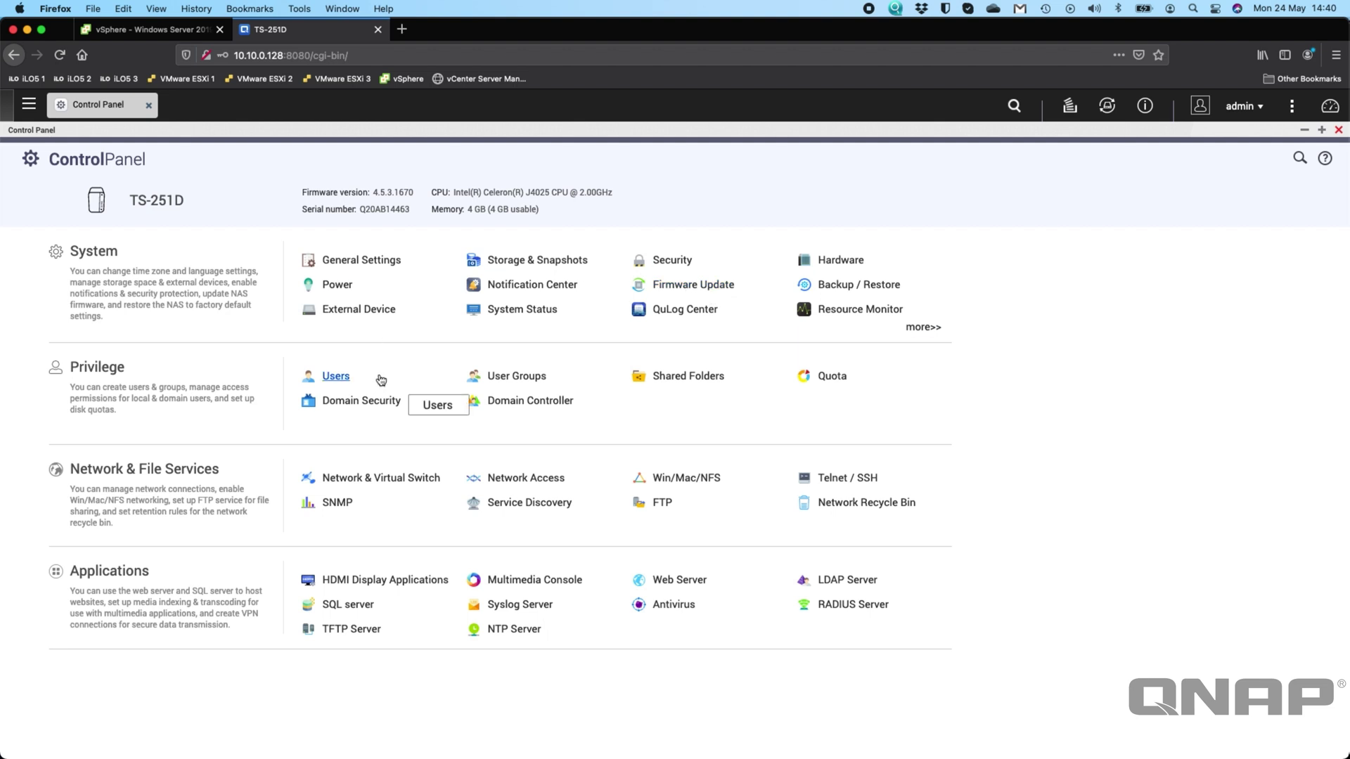
pyautogui.click(340, 380)
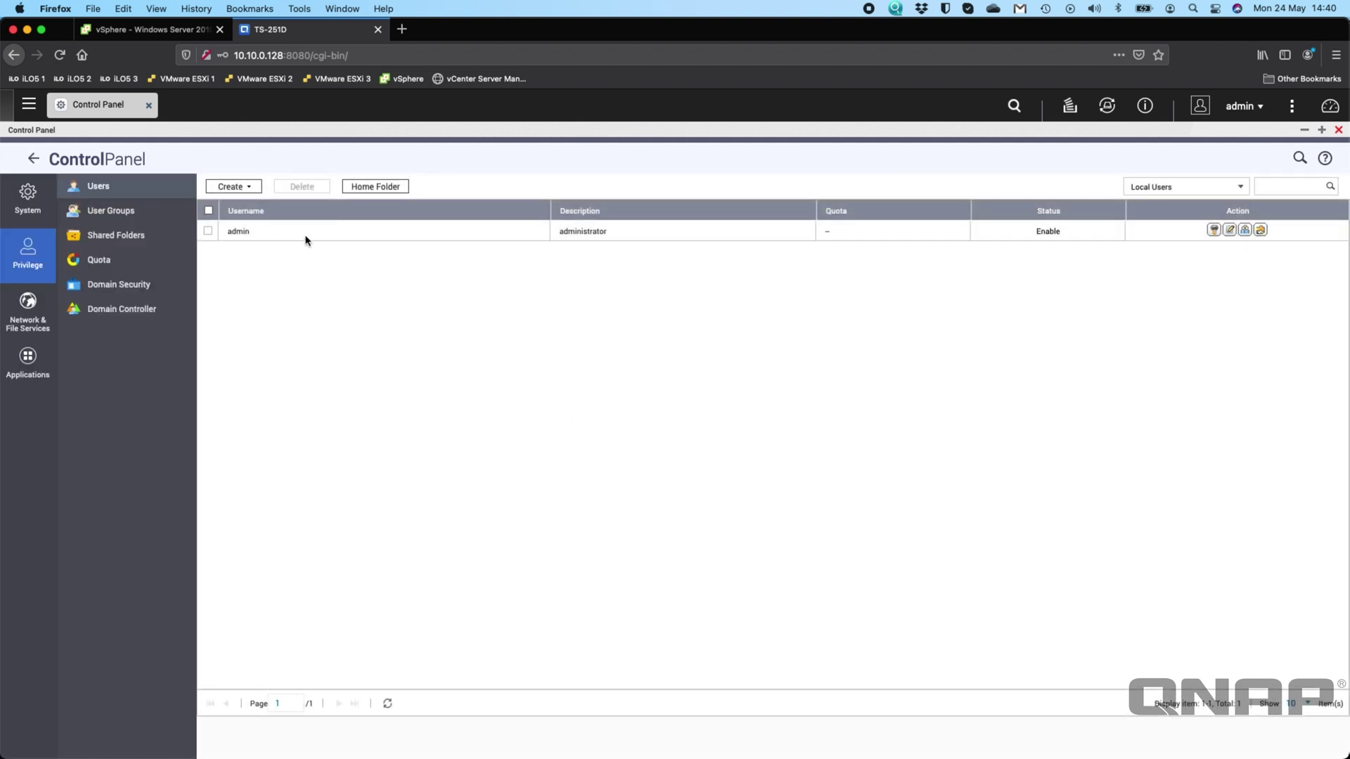
pyautogui.click(1218, 187)
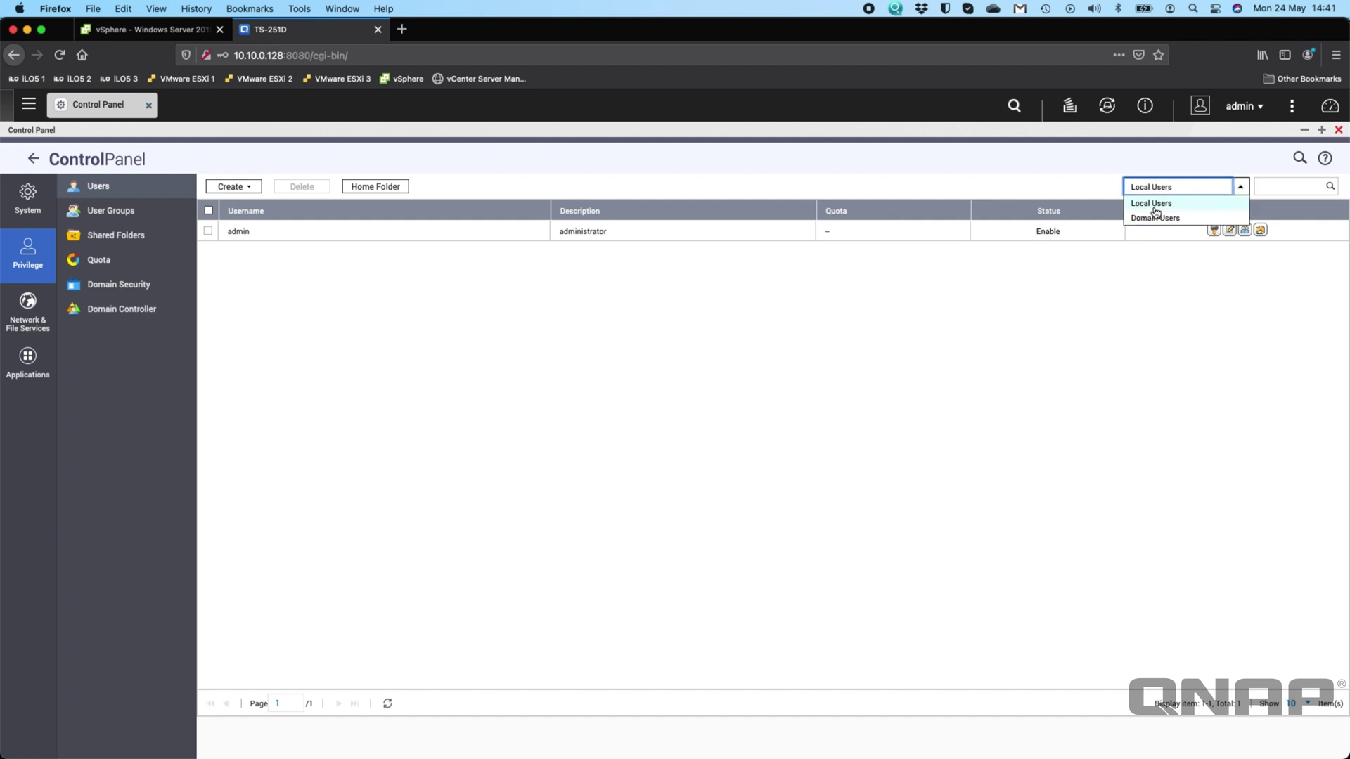
pyautogui.click(1155, 218)
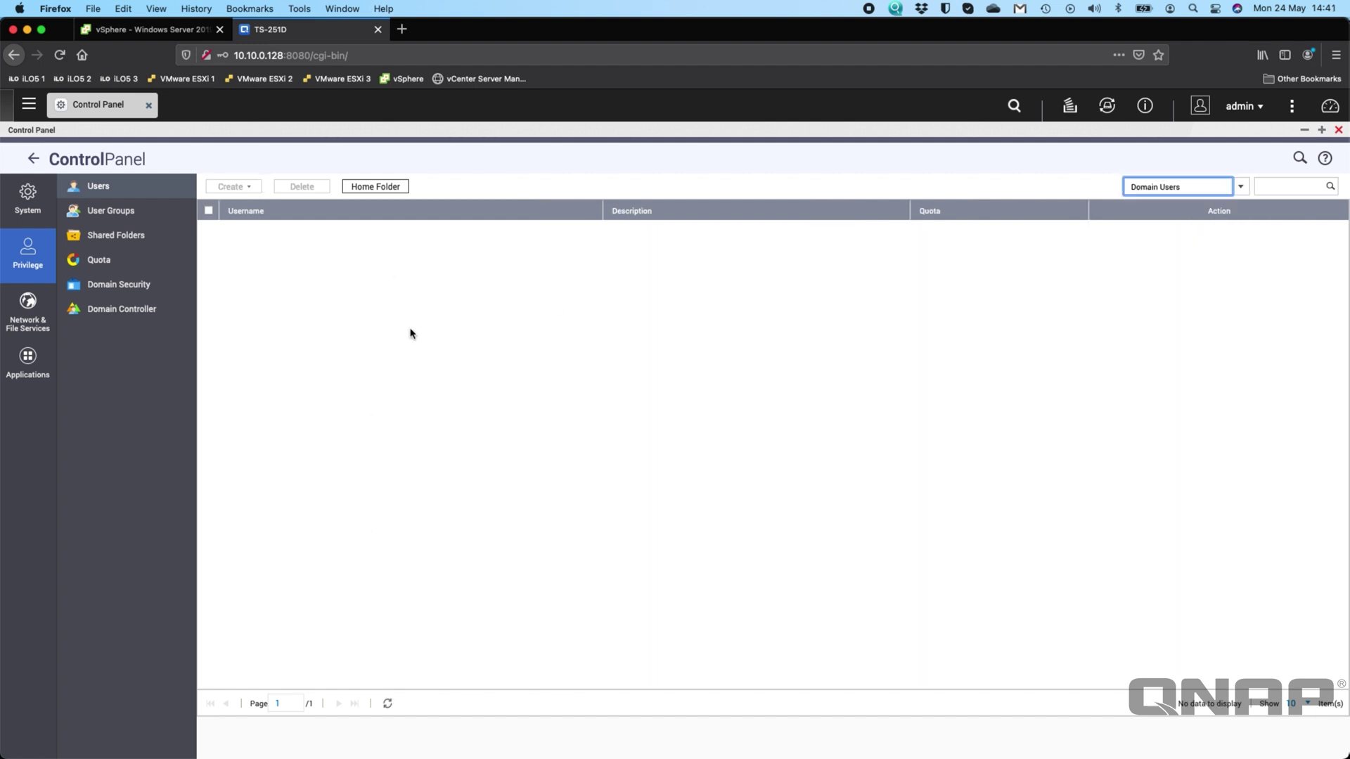
# - Switch the filter back to Local Users, then go to Domain Security via the Control Panel overview
pyautogui.click(1158, 190)
pyautogui.click(1157, 203)
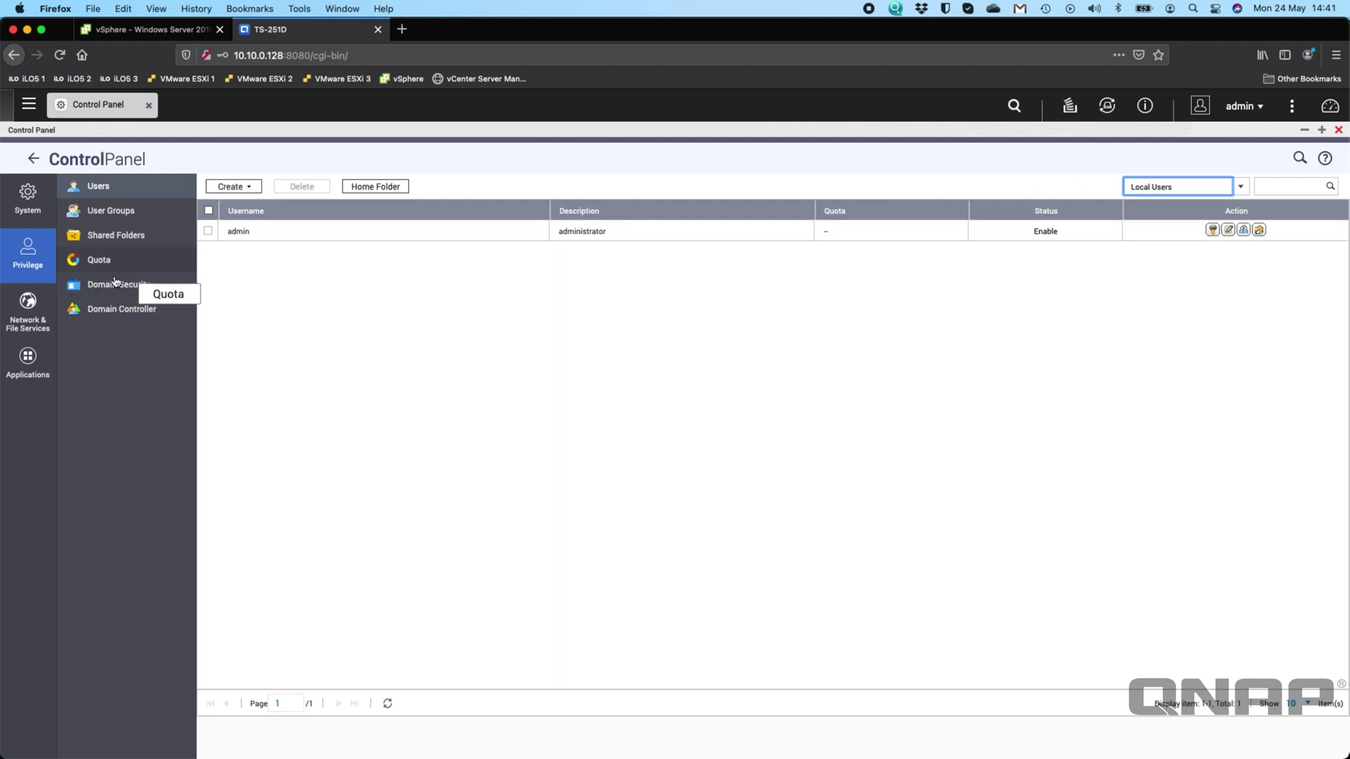
pyautogui.click(33, 158)
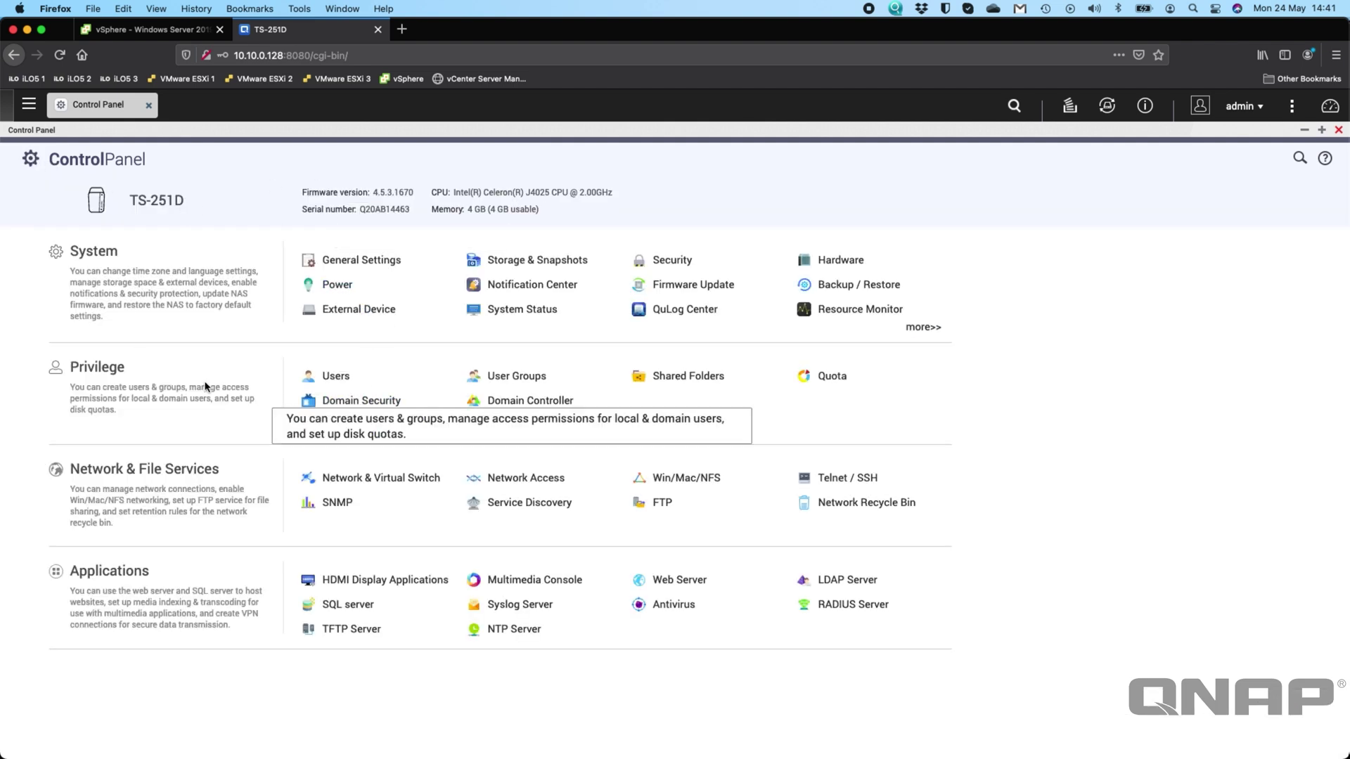
pyautogui.click(362, 400)
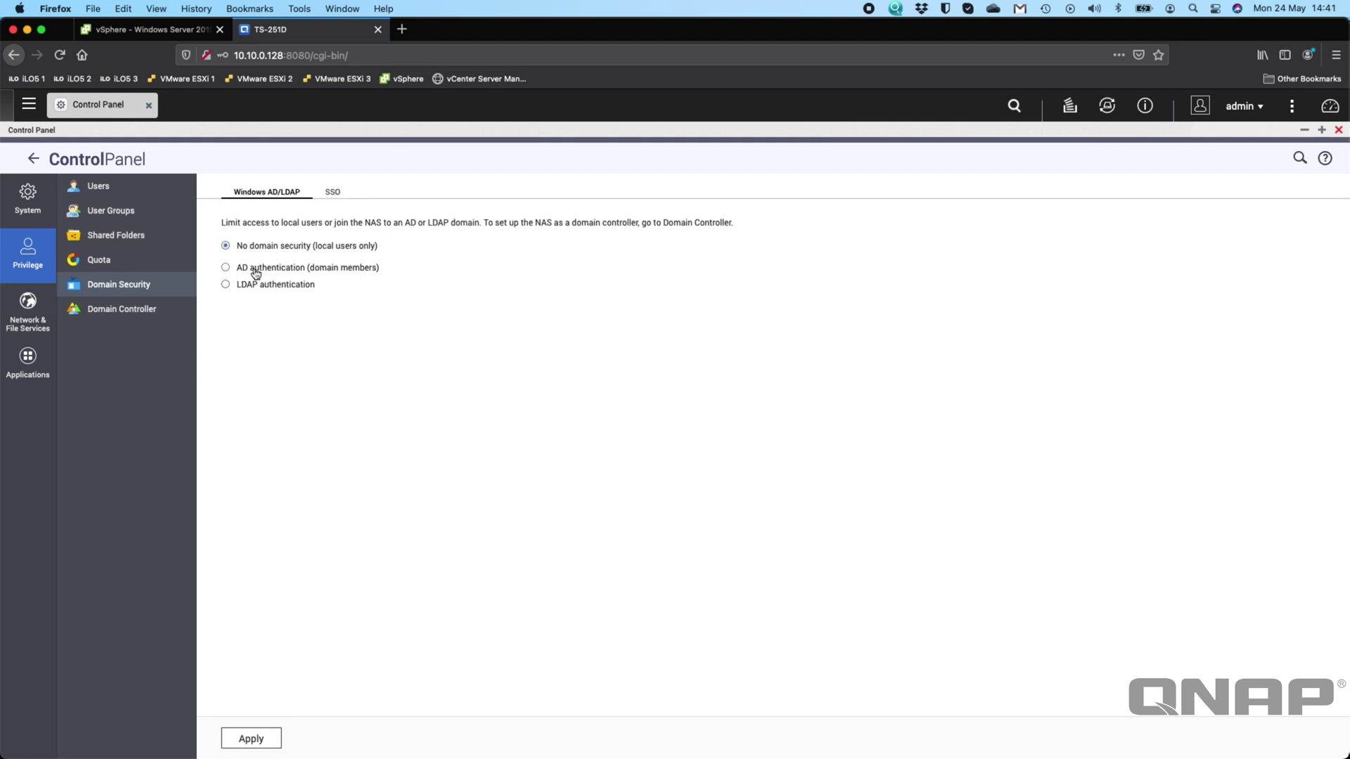
# - Select AD authentication (domain members) and launch the Quick Configuration Wizard
pyautogui.click(255, 273)
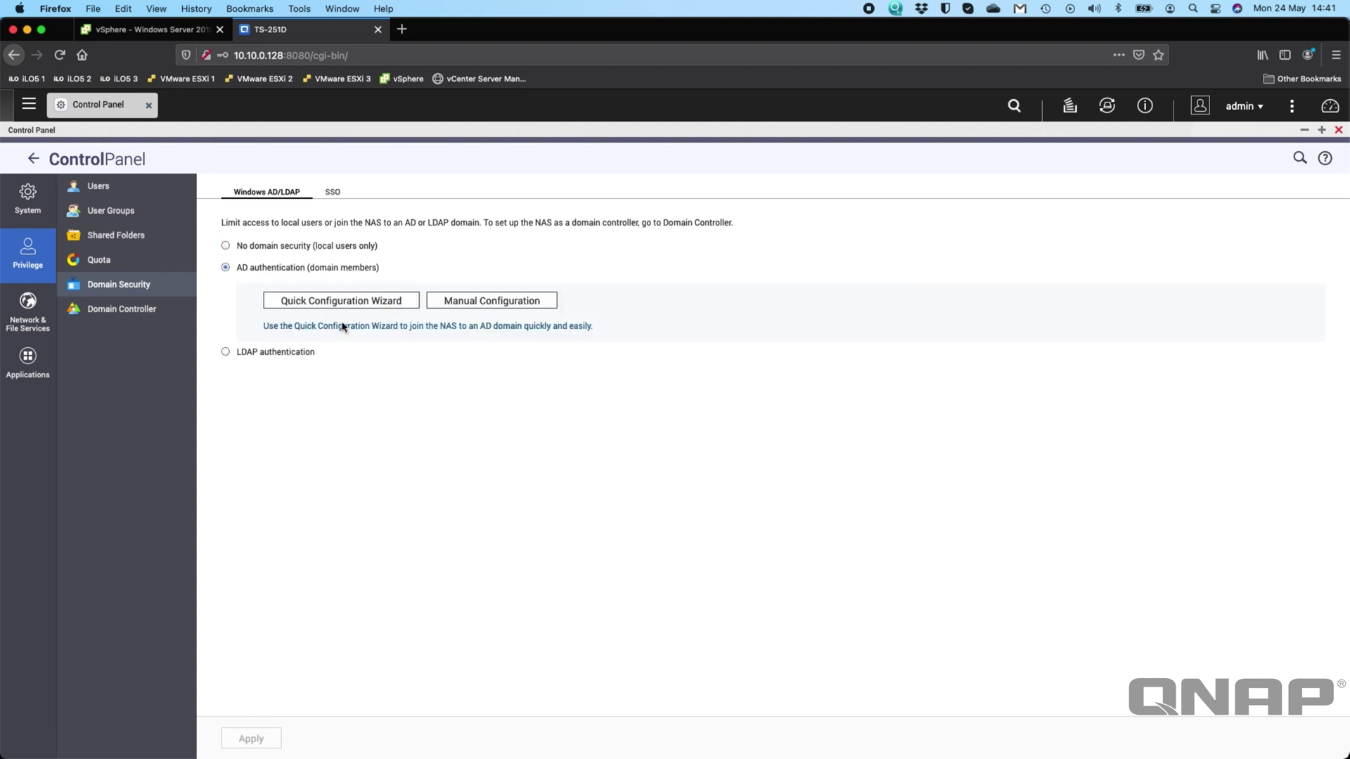
pyautogui.click(358, 302)
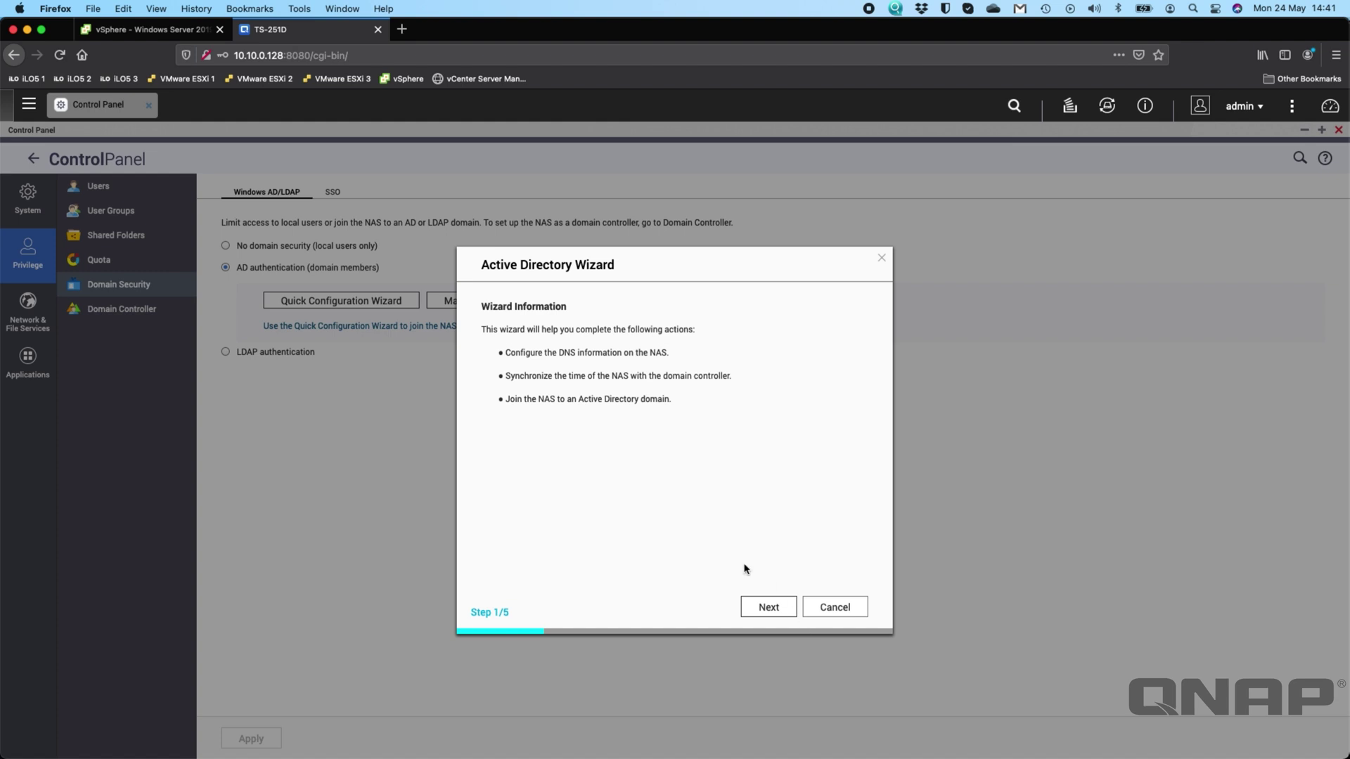
# - Enter qnapuk.localdomain as the full DNS domain name, keeping DNS server 10.10.0.127, and advance to authentication
pyautogui.click(771, 609)
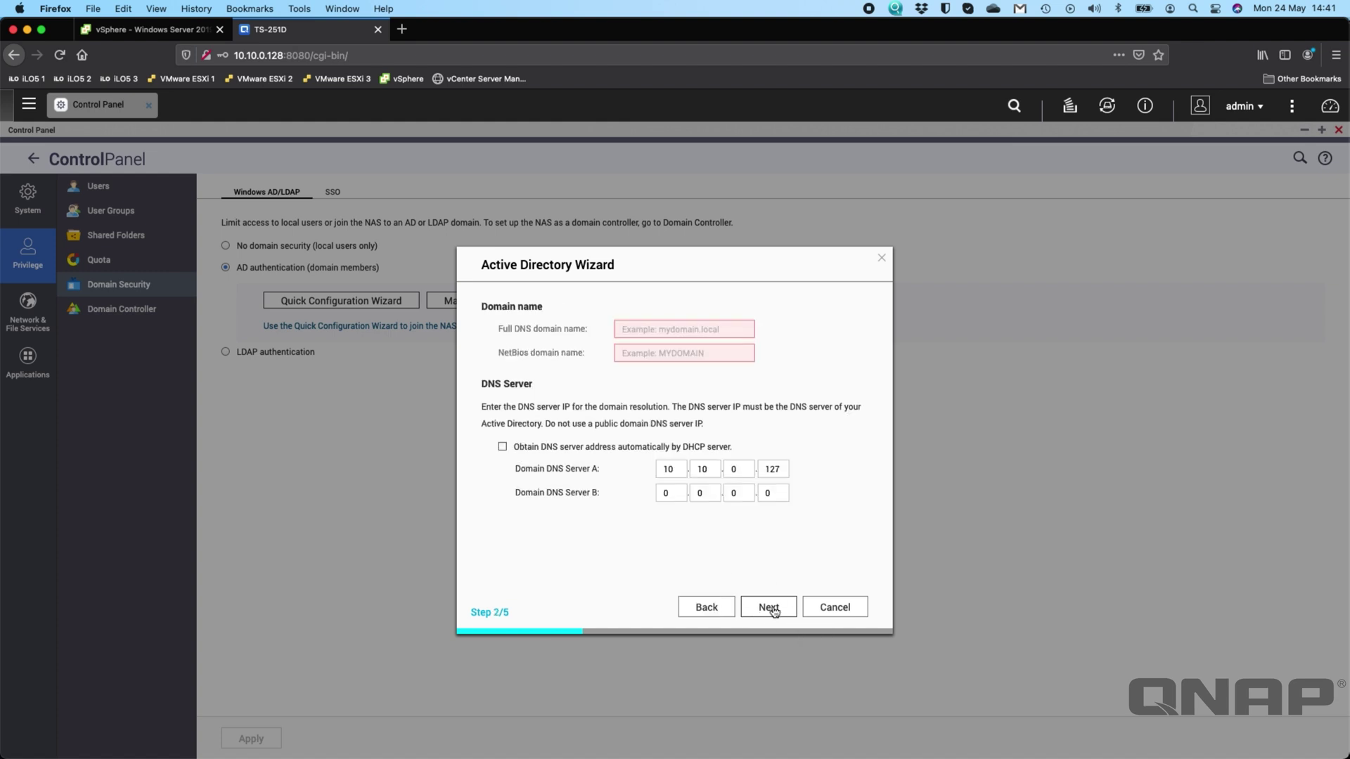
pyautogui.click(641, 329)
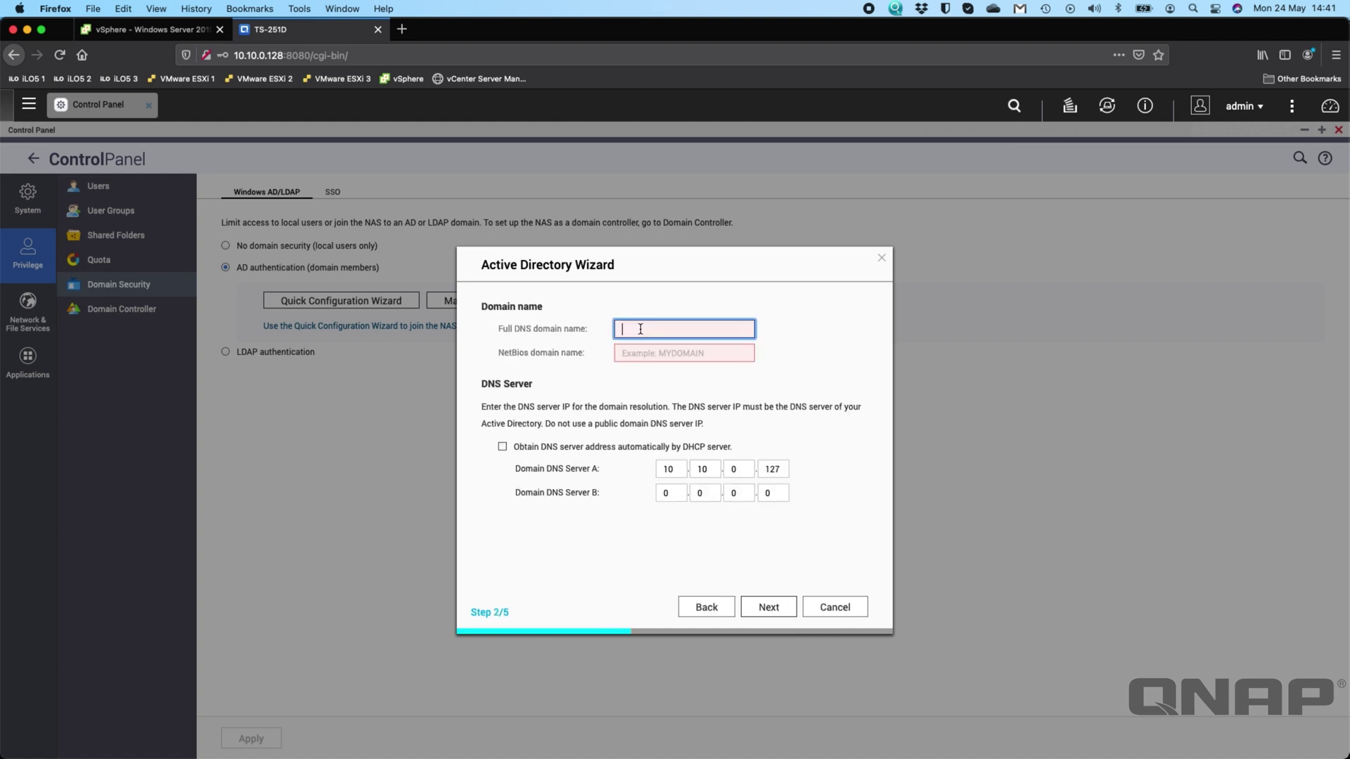
pyautogui.write('qnapuk.localdomain')
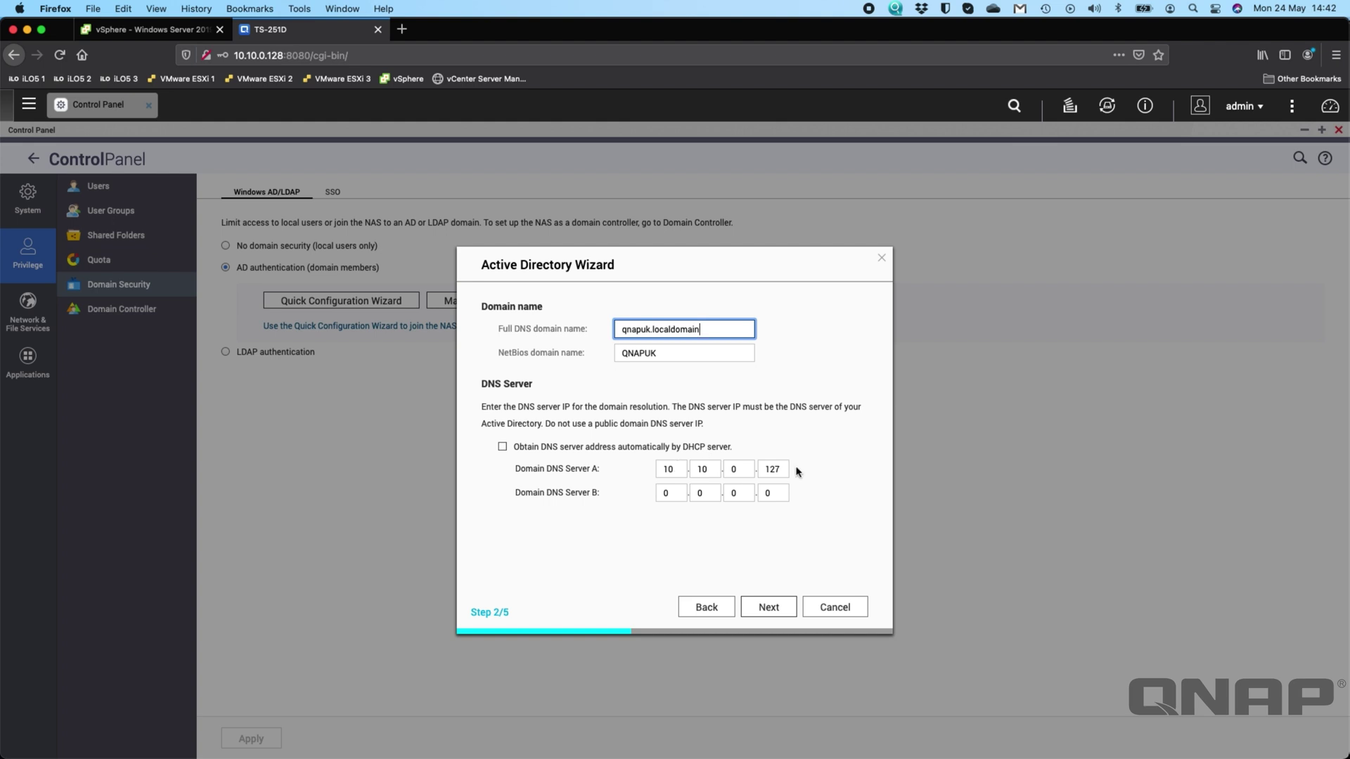
pyautogui.click(769, 608)
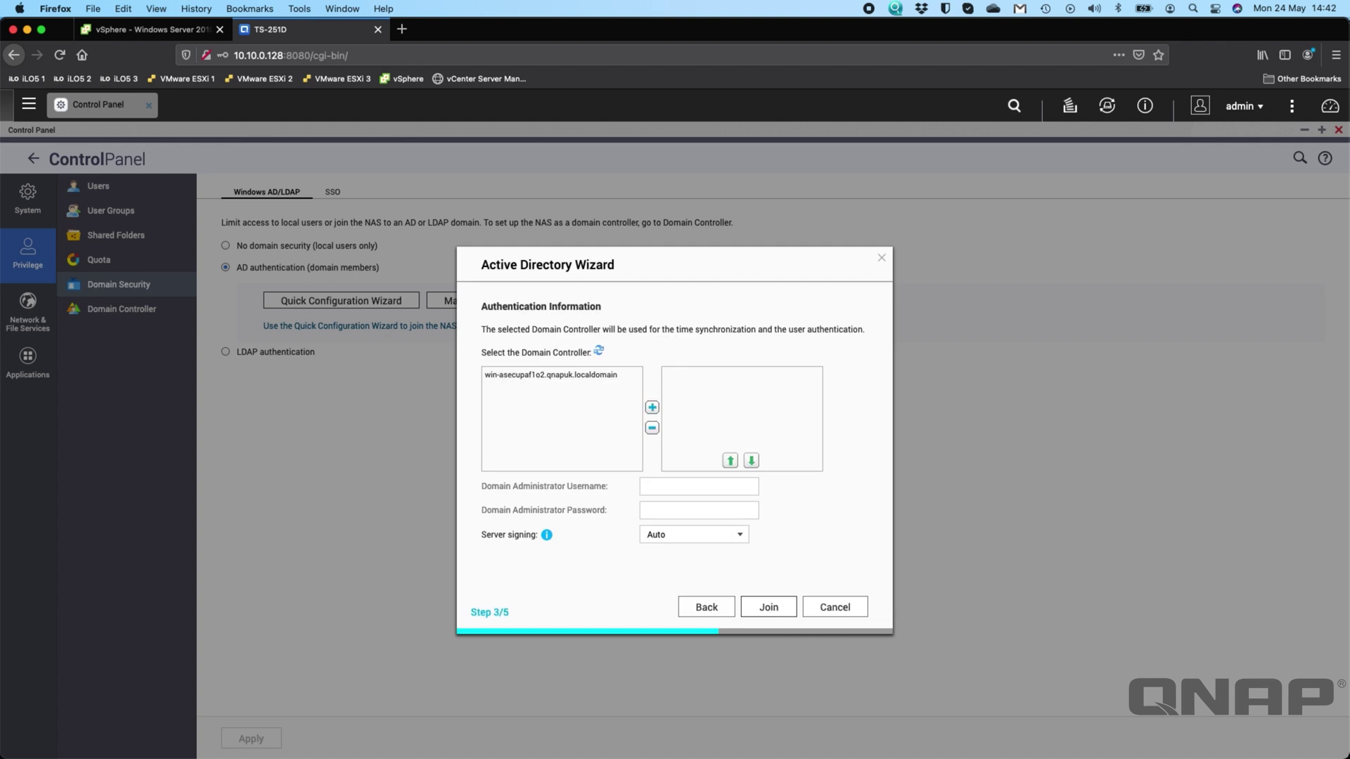
pyautogui.press('super+Tab')
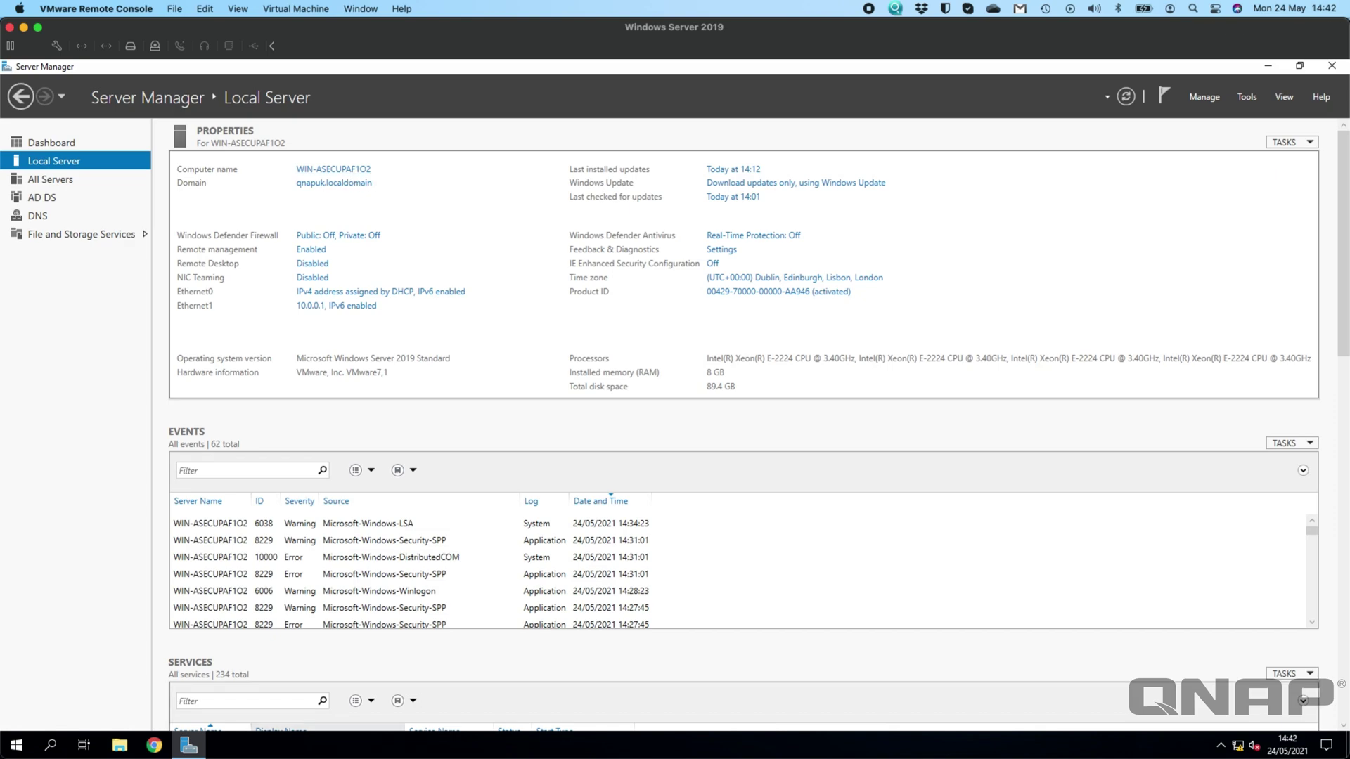
pyautogui.press('super+Tab')
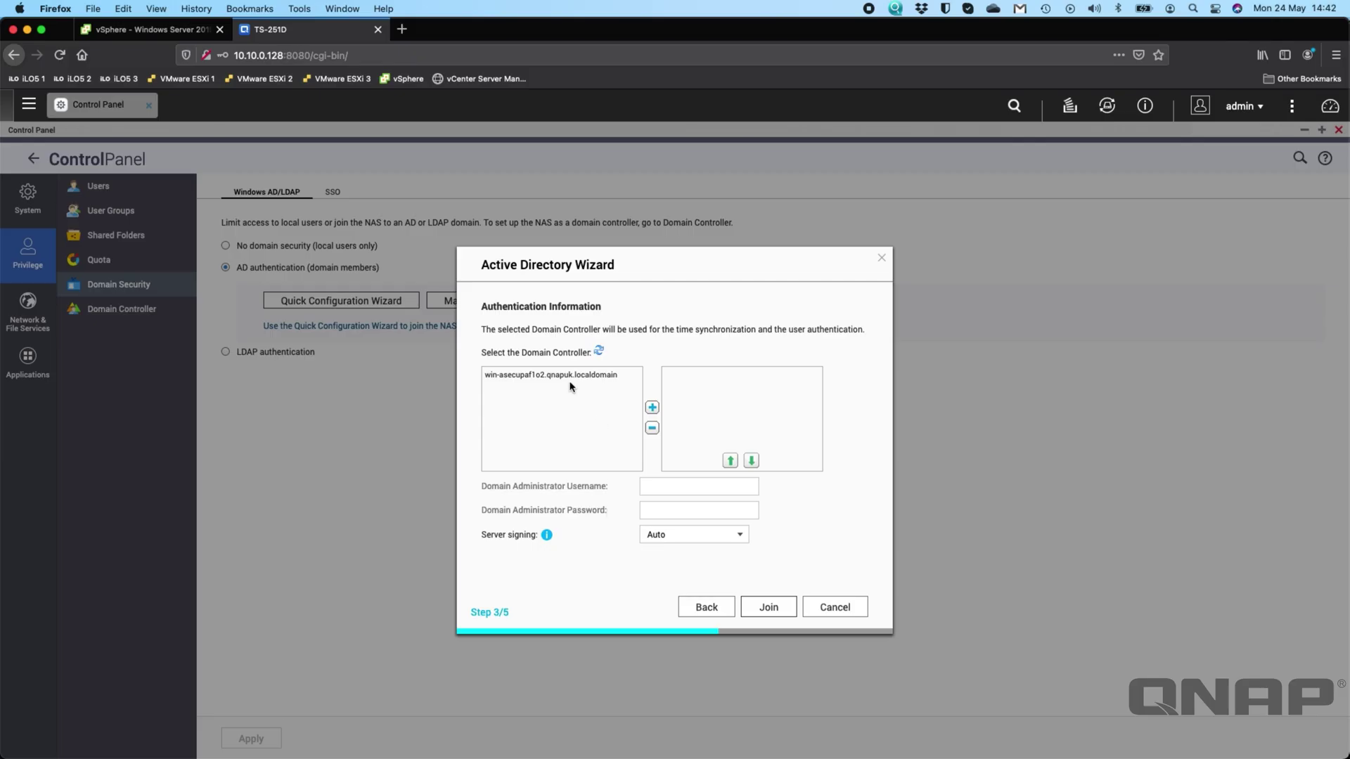
# - Add the domain controller, enter the Administrator username and its password, and join the domain
pyautogui.click(652, 409)
pyautogui.click(670, 492)
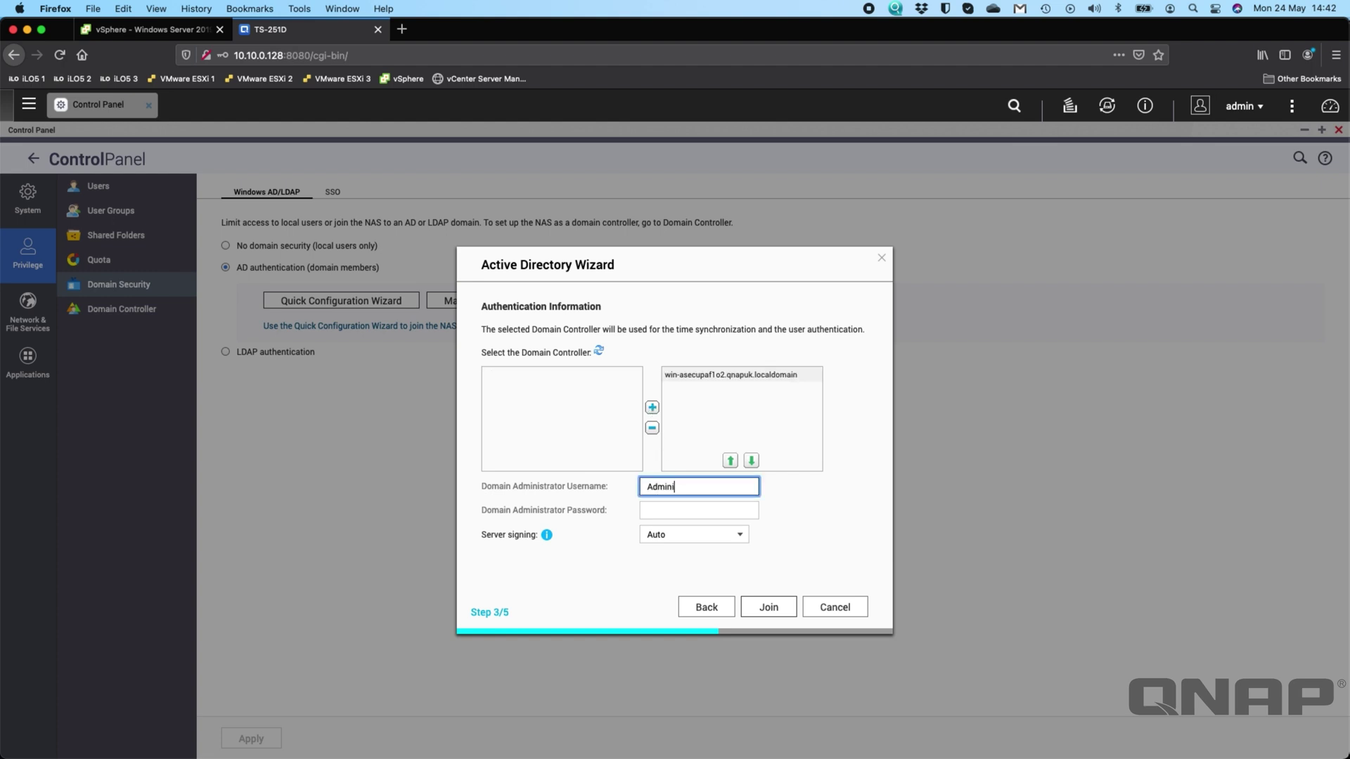
pyautogui.write('Administrator')
pyautogui.press('Tab')
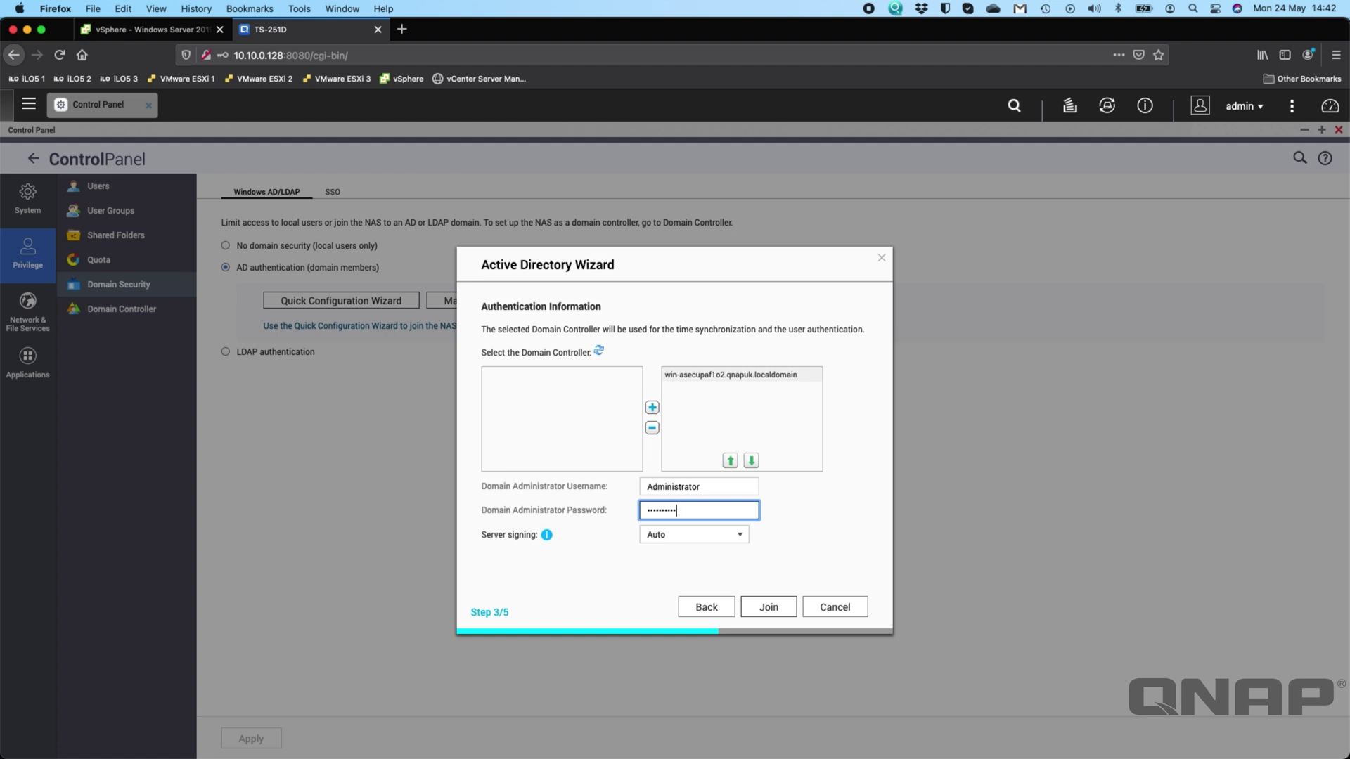
pyautogui.click(765, 606)
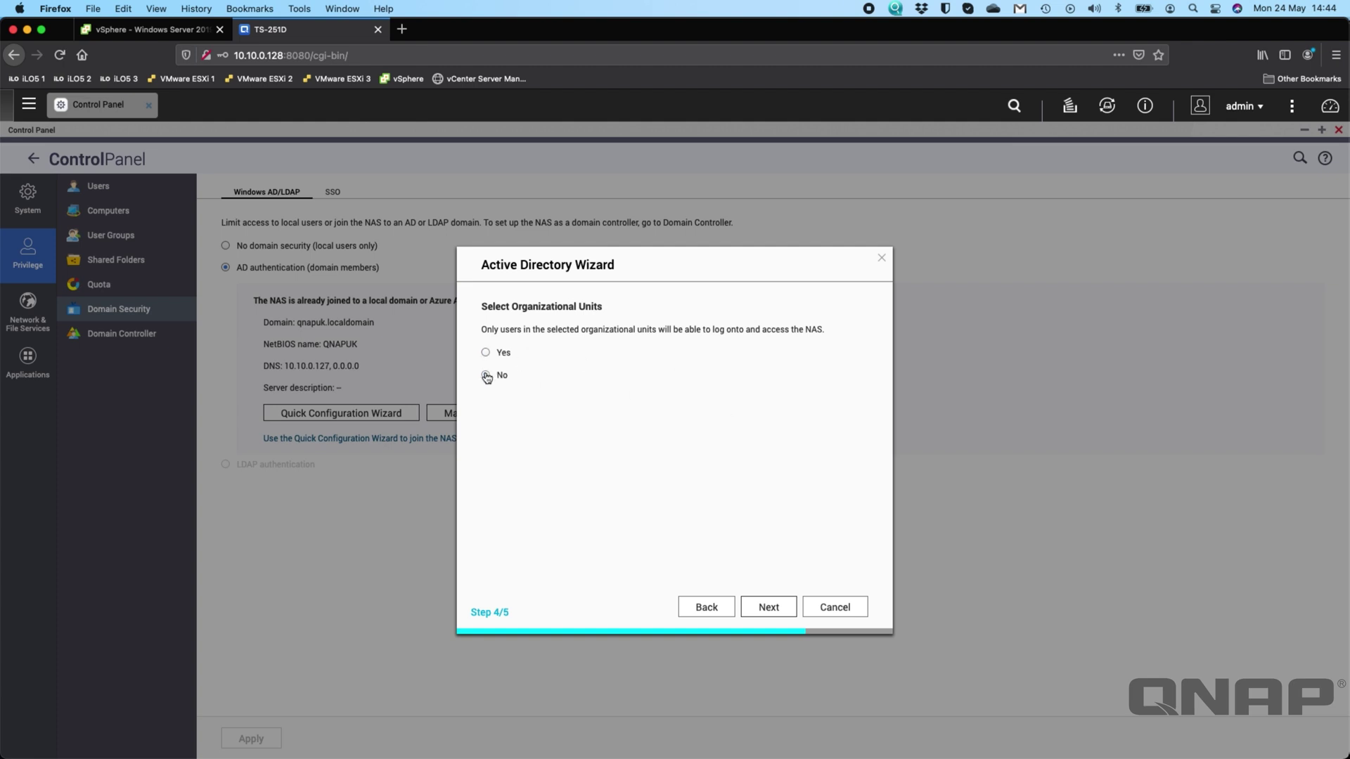
# - Skip organizational unit limits, finish the wizard, and decline saving the browser login
pyautogui.click(763, 607)
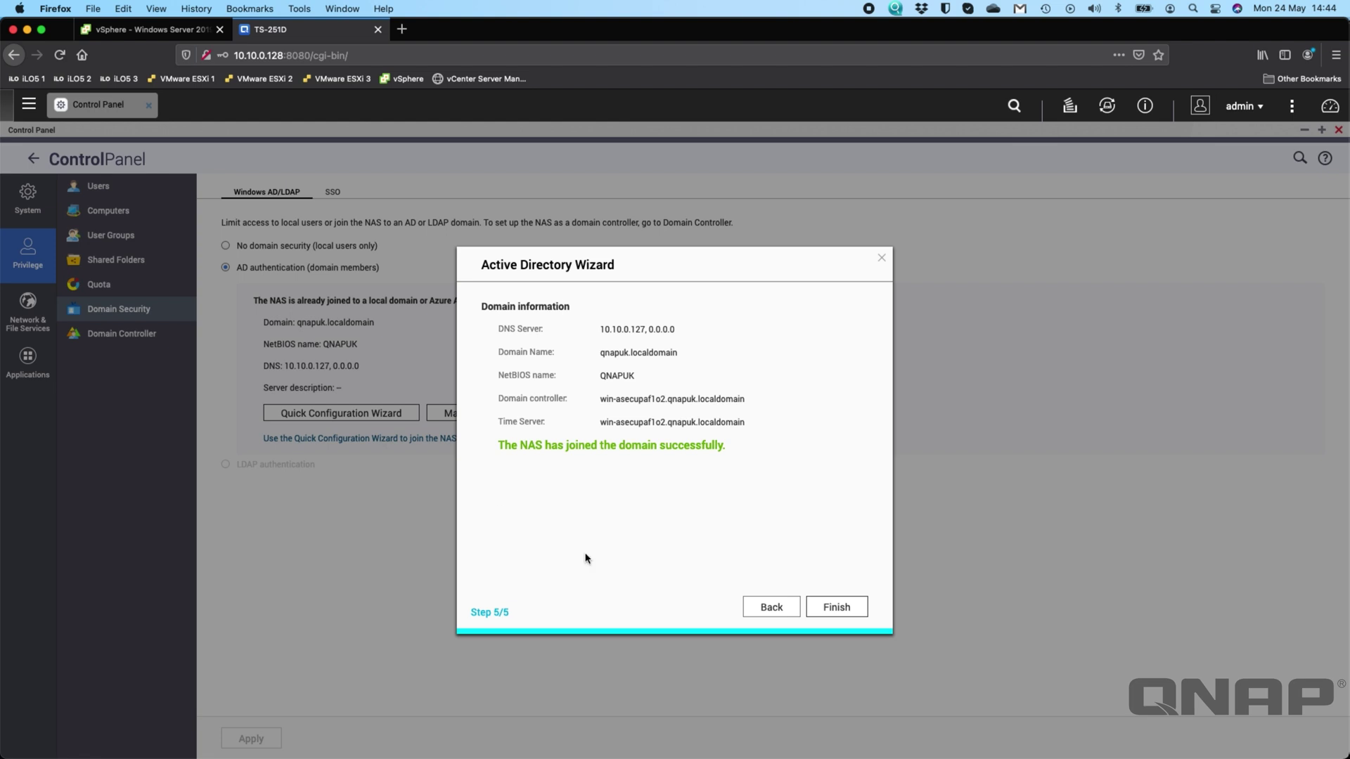
pyautogui.click(837, 607)
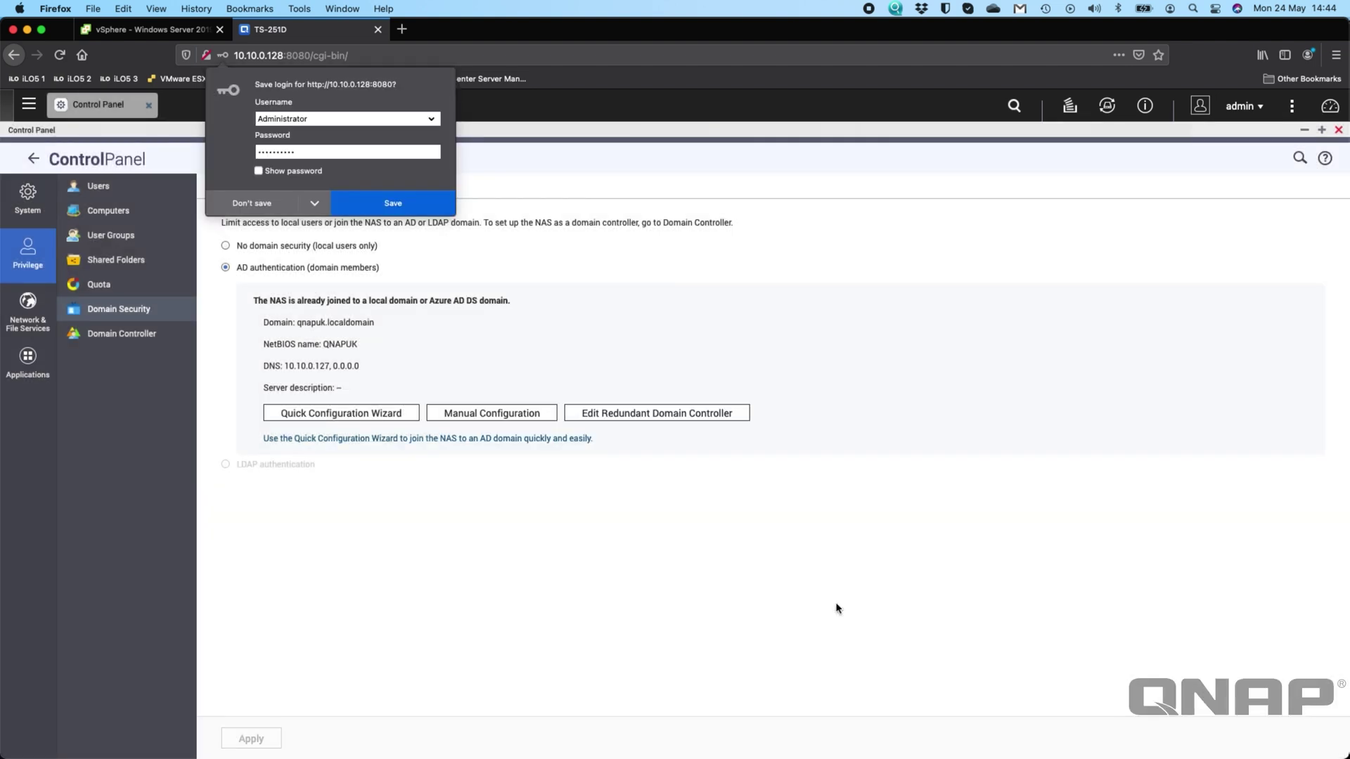
pyautogui.click(243, 203)
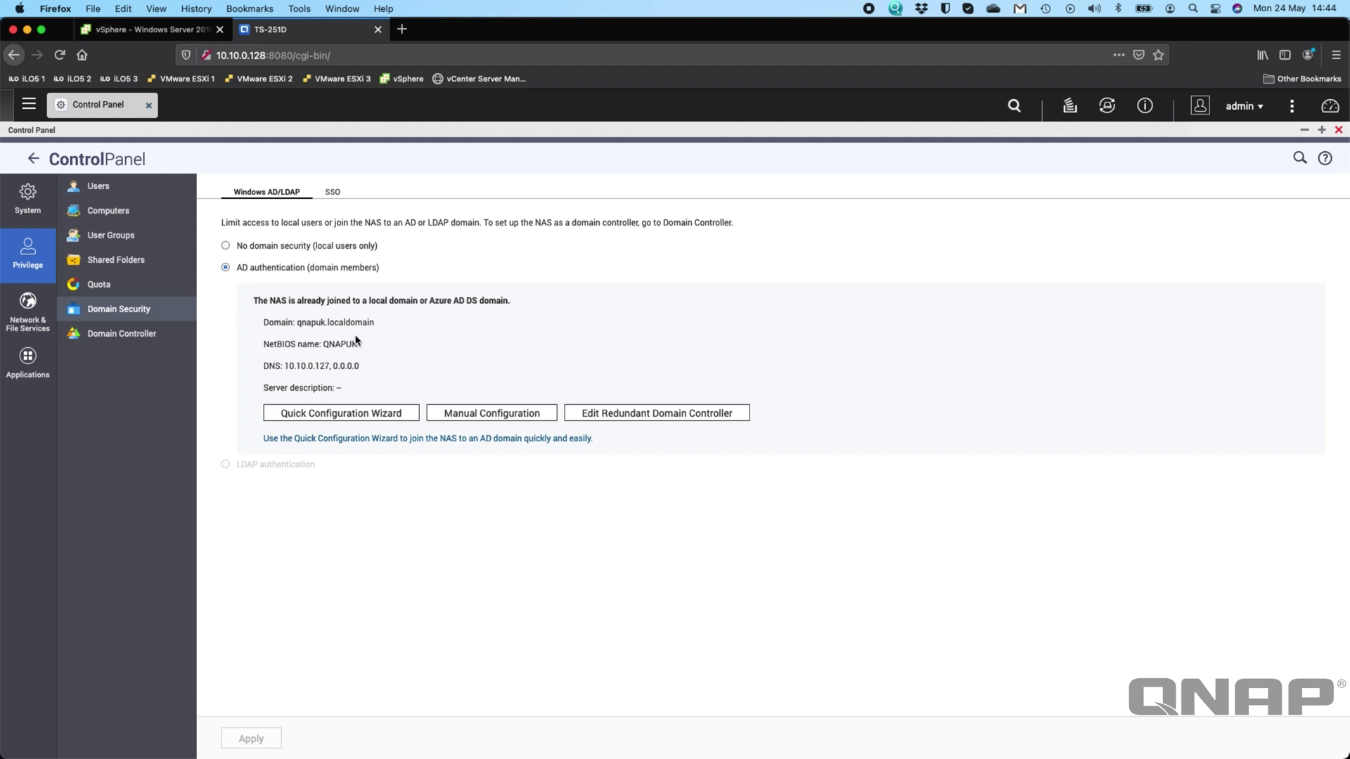
pyautogui.click(130, 187)
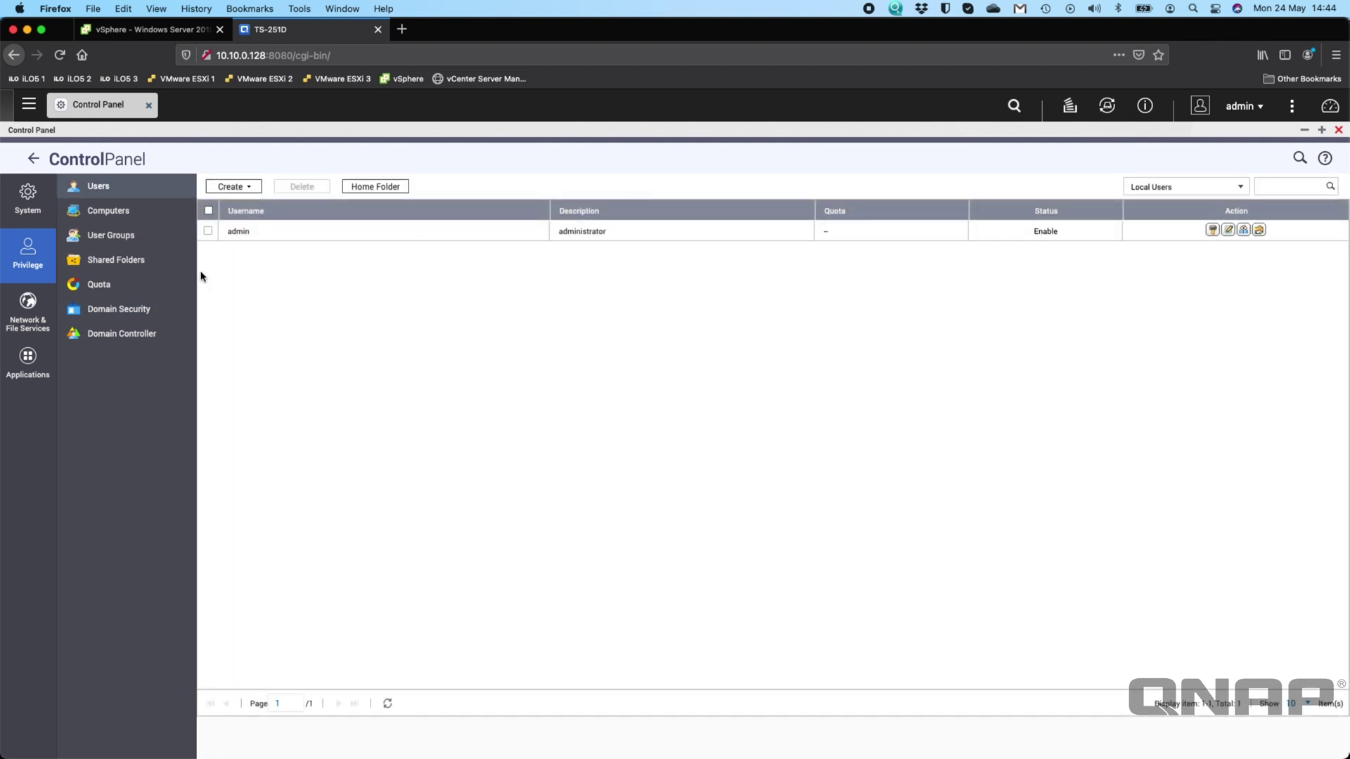
# - Filter the Users page to Domain Users to show the six QNAPUK accounts
pyautogui.click(1235, 187)
pyautogui.click(1201, 218)
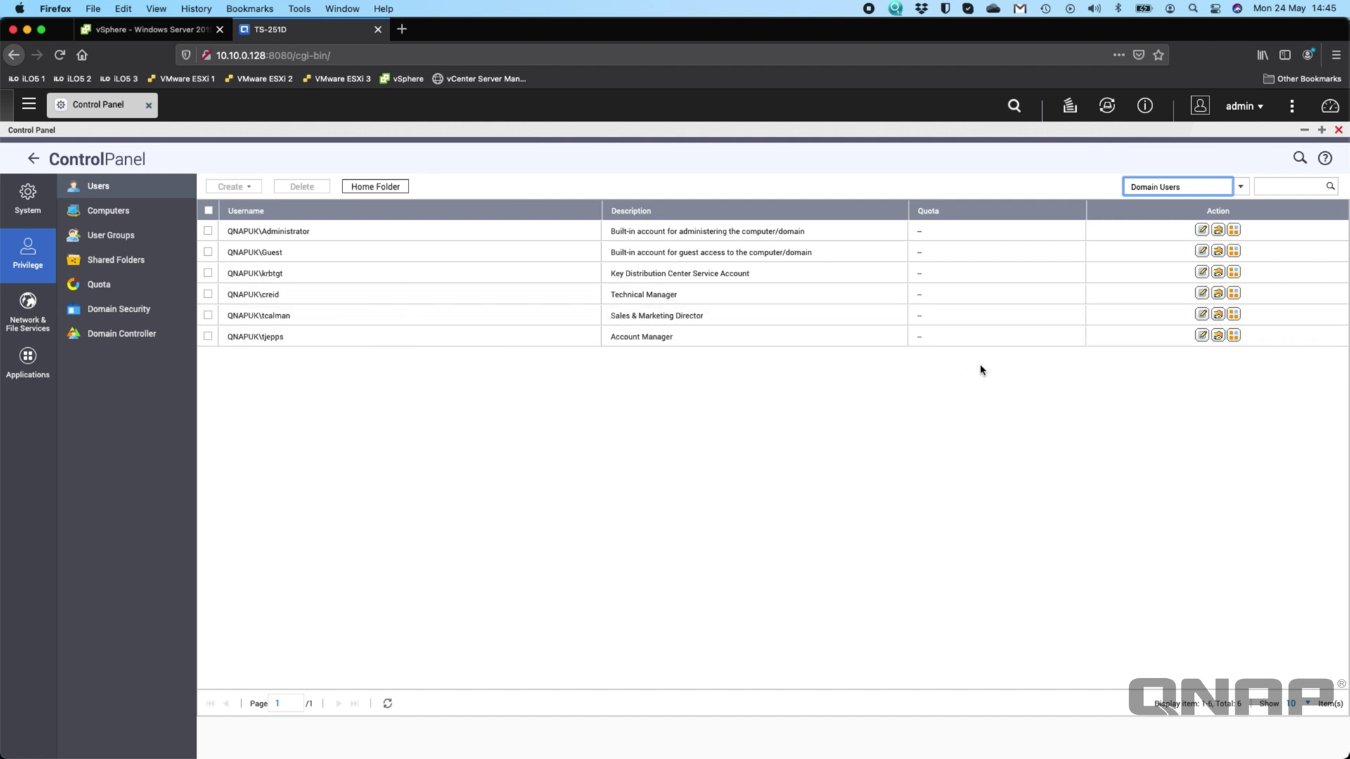
pyautogui.click(1218, 293)
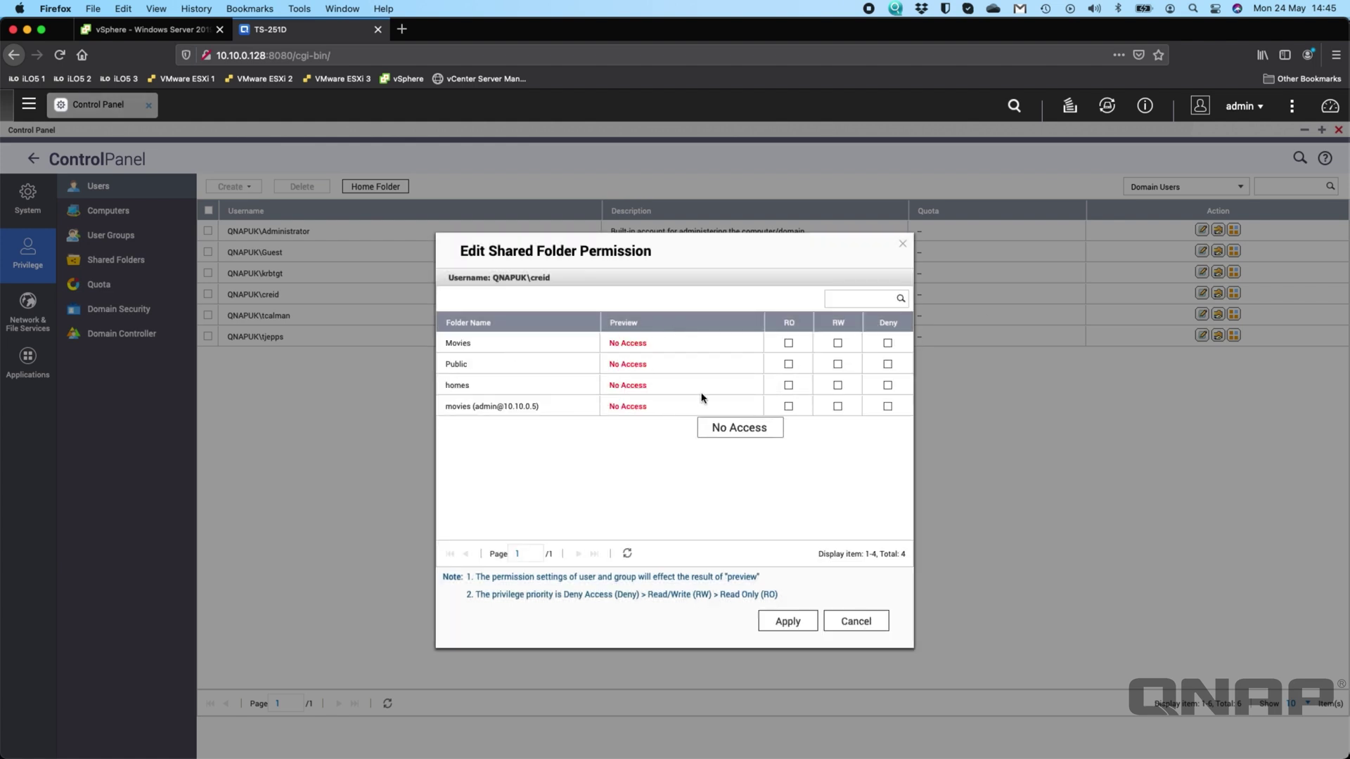
# - Tick RW for the Movies folder for the Technical Manager and close the permission dialog
pyautogui.click(837, 343)
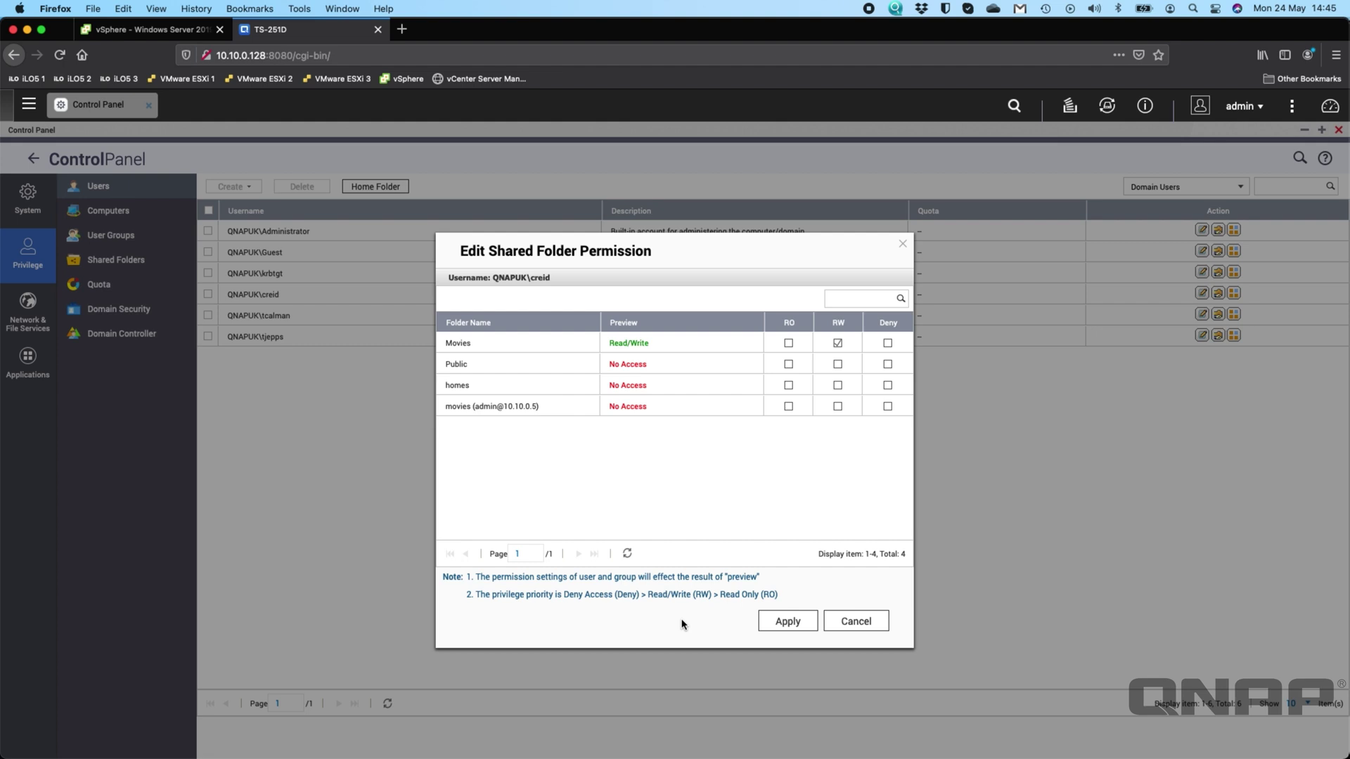
pyautogui.click(858, 623)
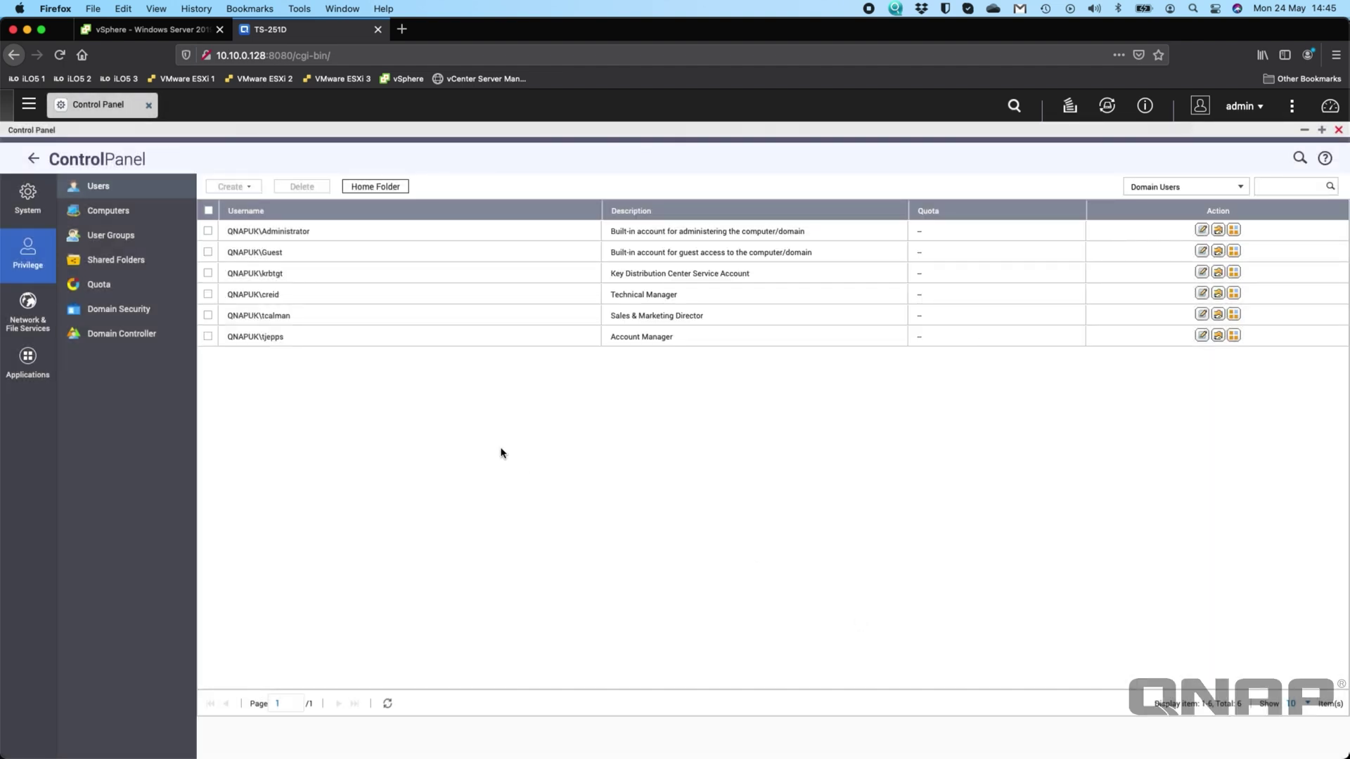